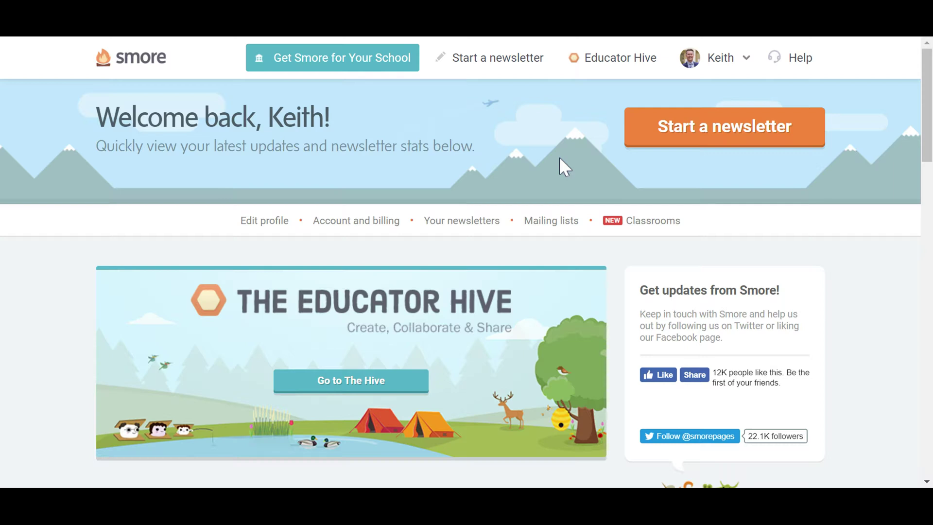
Step: Scroll down through the dashboard's newsletter stats, then back up to the top
{"action": "scroll", "coordinate": [560, 158], "scroll_direction": "down", "scroll_amount": 3}
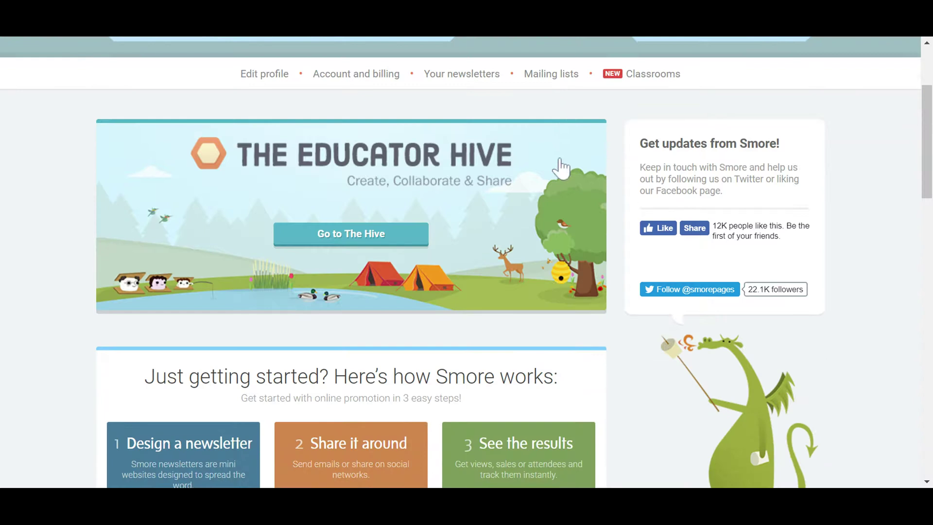
{"action": "scroll", "coordinate": [559, 160], "scroll_direction": "down", "scroll_amount": 3}
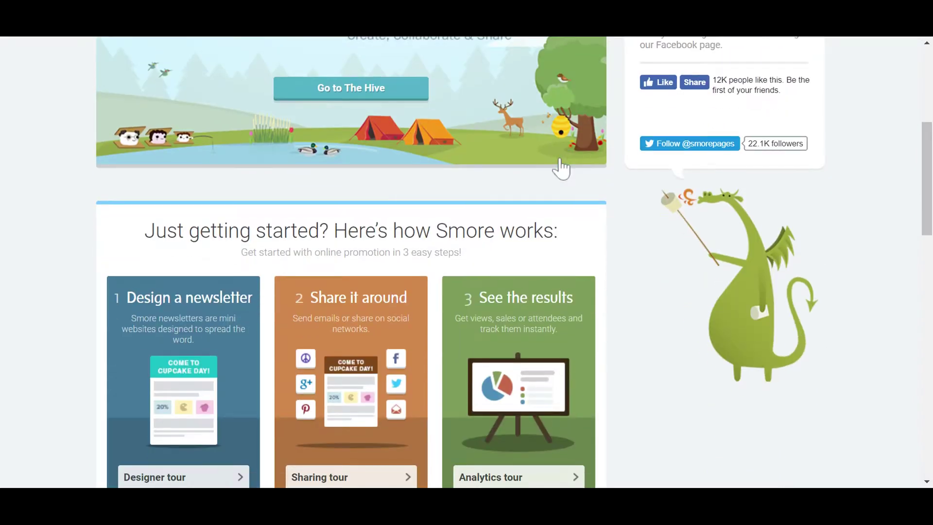
{"action": "scroll", "coordinate": [562, 168], "scroll_direction": "down", "scroll_amount": 2}
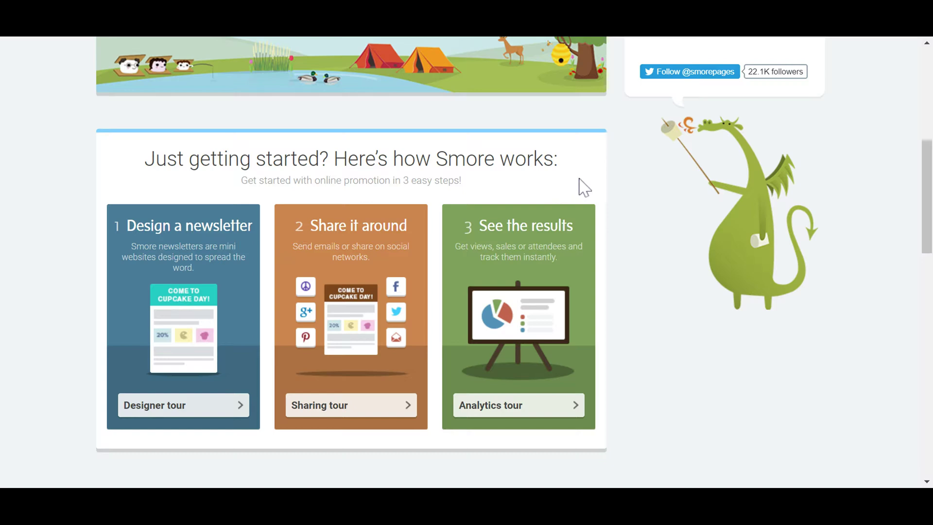
{"action": "scroll", "coordinate": [582, 188], "scroll_direction": "down", "scroll_amount": 7}
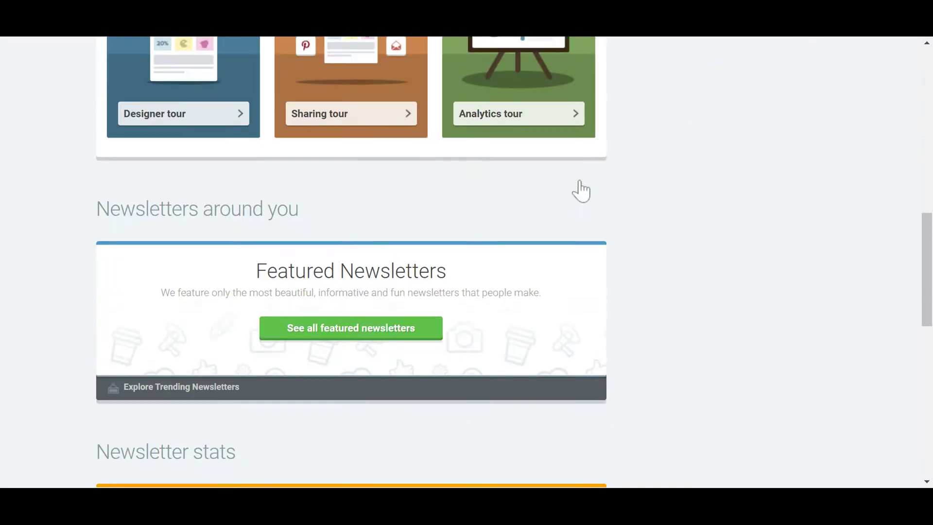
{"action": "scroll", "coordinate": [581, 188], "scroll_direction": "down", "scroll_amount": 4}
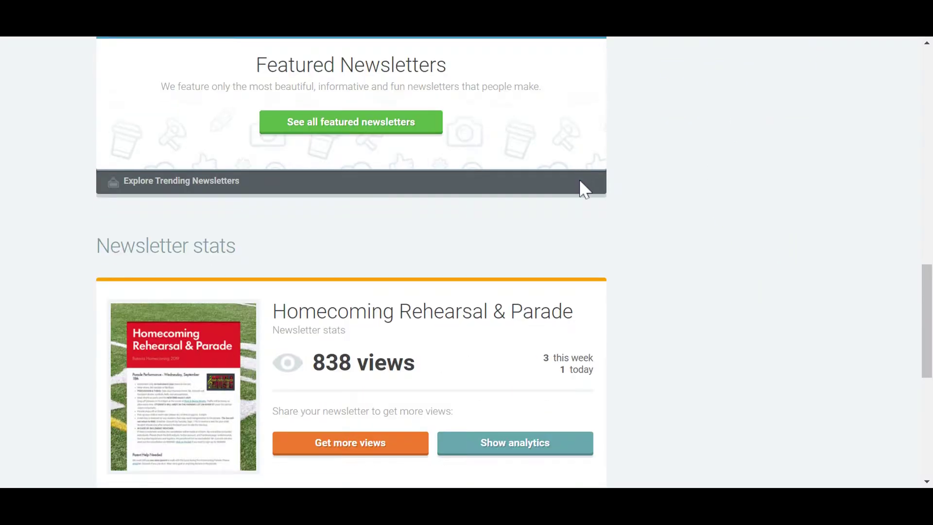
{"action": "scroll", "coordinate": [582, 187], "scroll_direction": "down", "scroll_amount": 3}
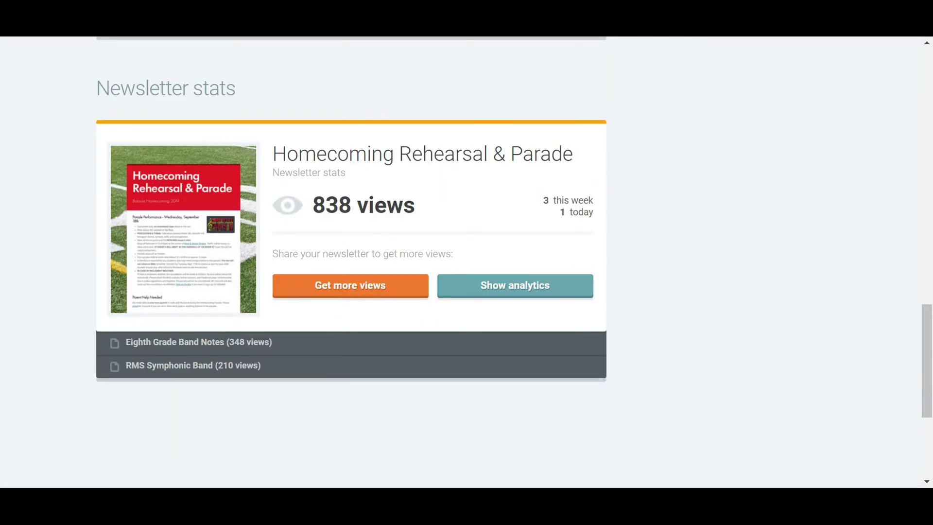
{"action": "scroll", "coordinate": [523, 170], "scroll_direction": "up", "scroll_amount": 16}
{"action": "scroll", "coordinate": [523, 170], "scroll_direction": "up", "scroll_amount": 4}
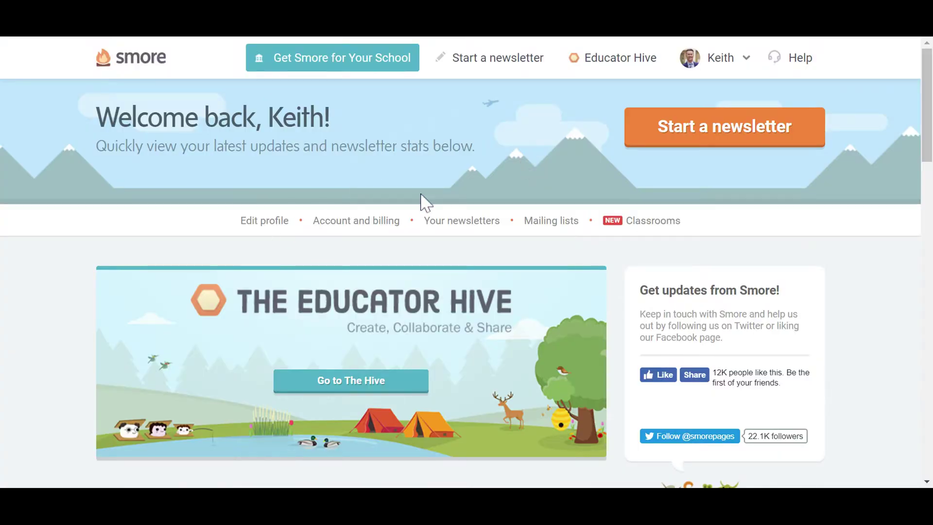
{"action": "left_click", "coordinate": [445, 230]}
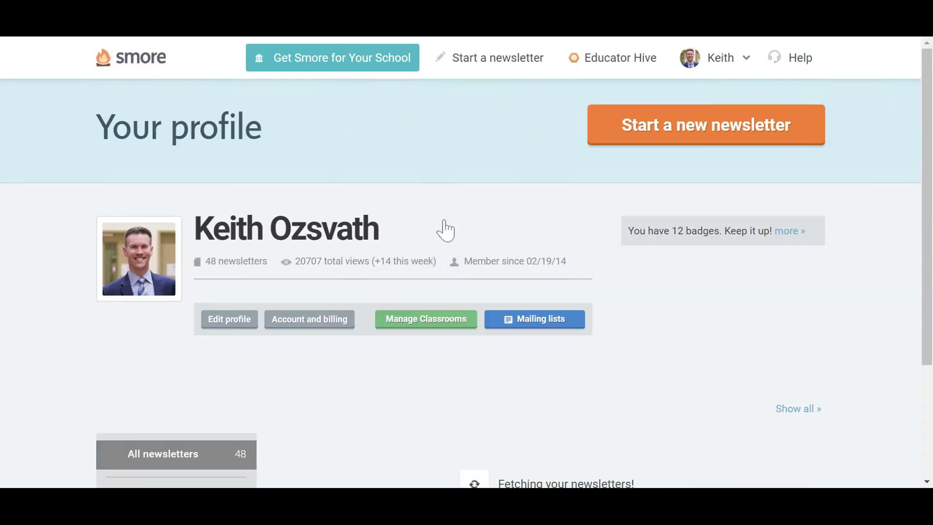
{"action": "scroll", "coordinate": [445, 230], "scroll_direction": "down", "scroll_amount": 2}
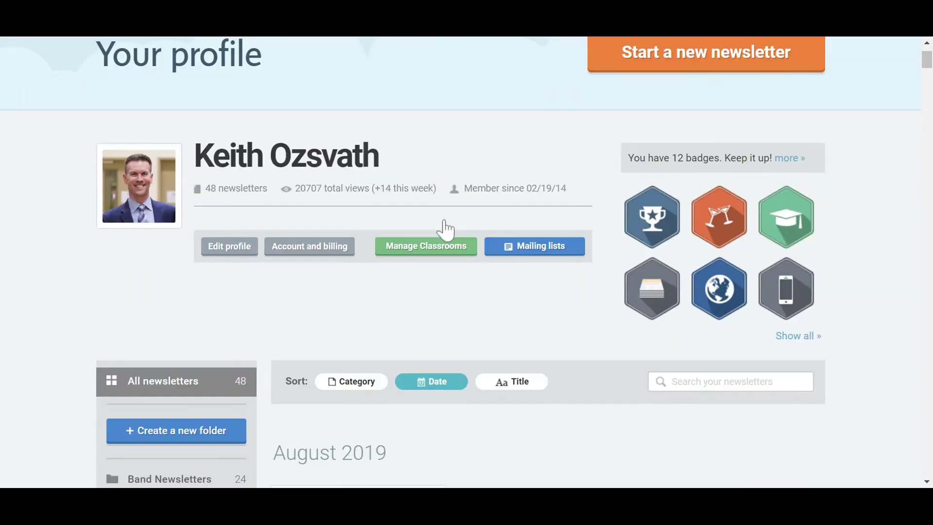
{"action": "scroll", "coordinate": [445, 230], "scroll_direction": "down", "scroll_amount": 2}
{"action": "scroll", "coordinate": [445, 231], "scroll_direction": "down", "scroll_amount": 6}
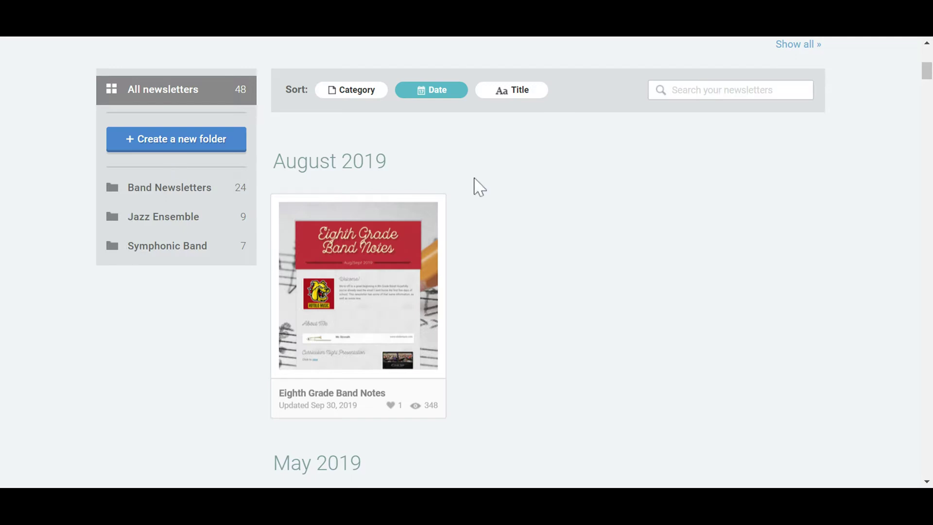
{"action": "scroll", "coordinate": [500, 194], "scroll_direction": "down", "scroll_amount": 2}
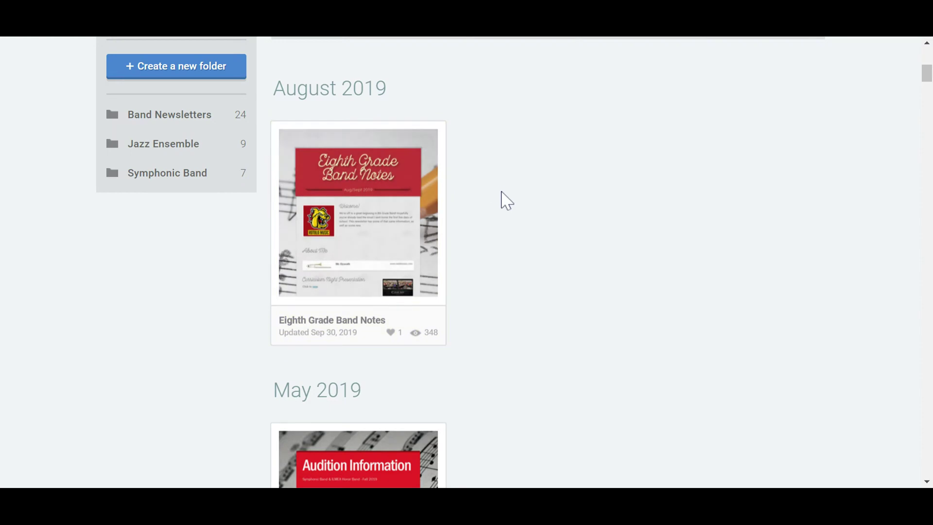
{"action": "scroll", "coordinate": [502, 202], "scroll_direction": "down", "scroll_amount": 3}
{"action": "scroll", "coordinate": [500, 198], "scroll_direction": "down", "scroll_amount": 6}
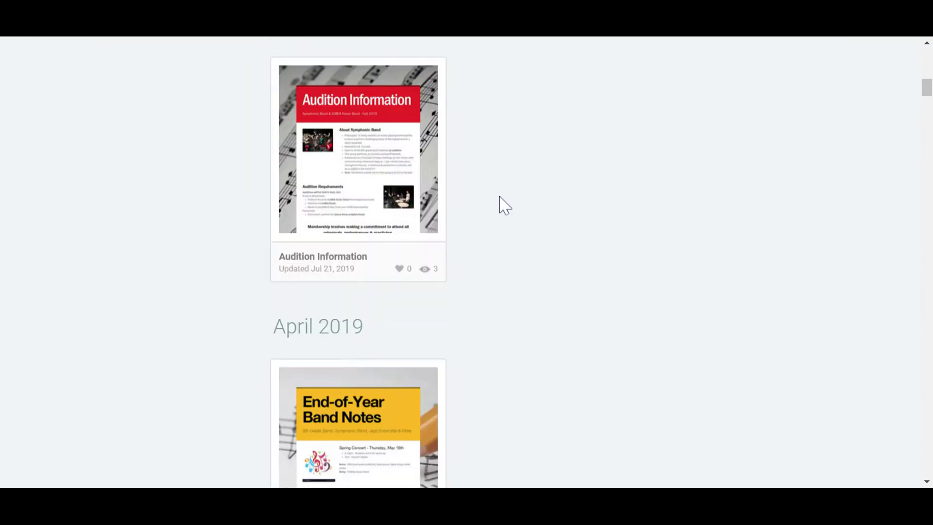
{"action": "scroll", "coordinate": [504, 204], "scroll_direction": "down", "scroll_amount": 6}
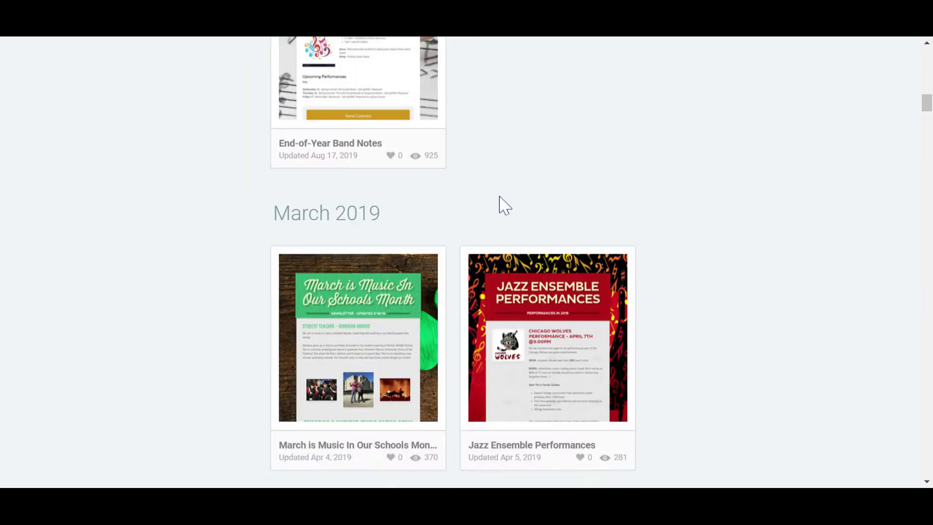
{"action": "scroll", "coordinate": [505, 205], "scroll_direction": "up", "scroll_amount": 3}
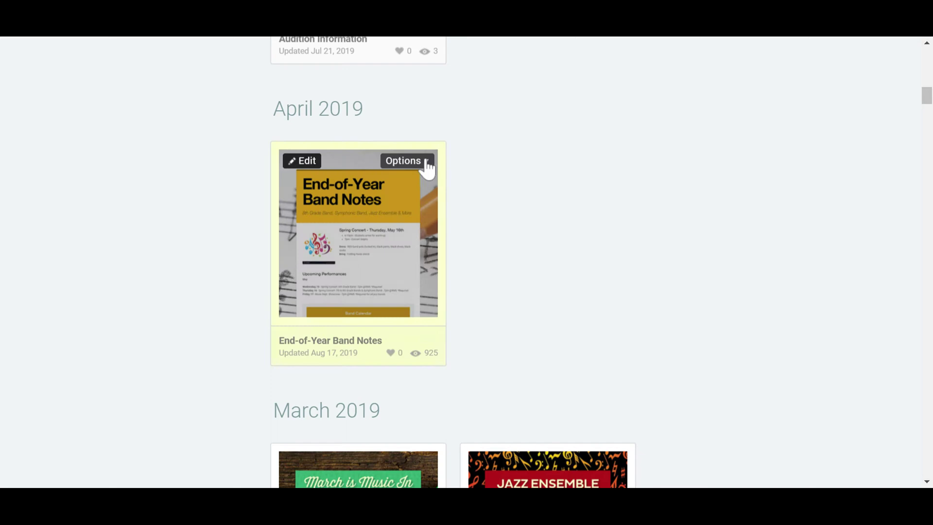
{"action": "left_click", "coordinate": [423, 163]}
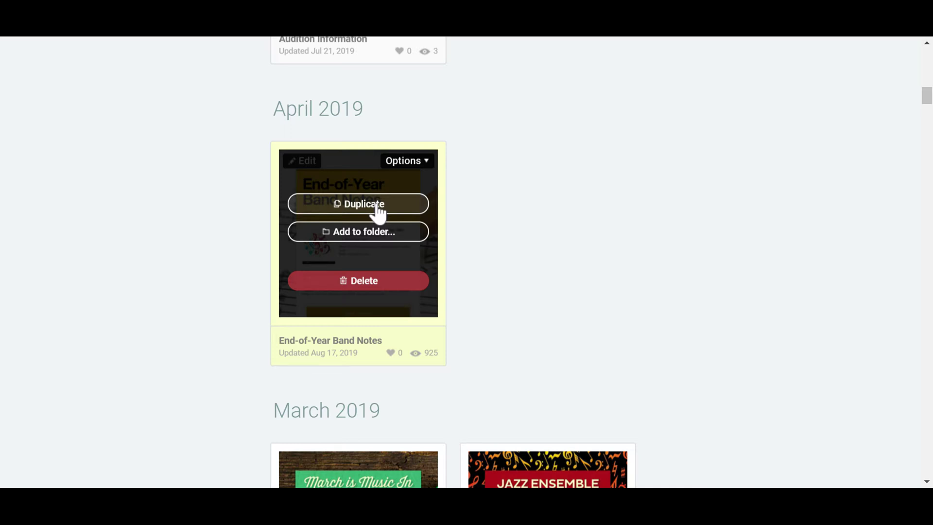
{"action": "scroll", "coordinate": [493, 205], "scroll_direction": "up", "scroll_amount": 7}
{"action": "scroll", "coordinate": [495, 204], "scroll_direction": "up", "scroll_amount": 9}
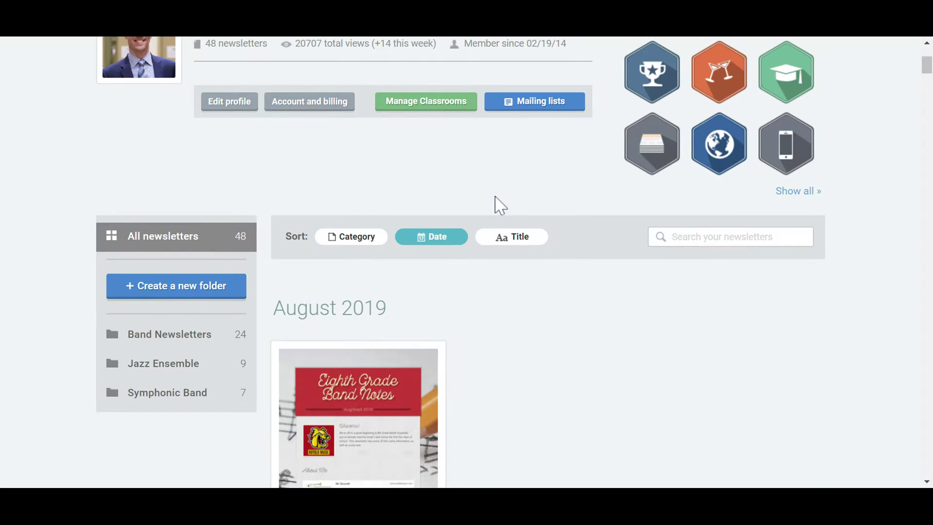
{"action": "scroll", "coordinate": [497, 203], "scroll_direction": "up", "scroll_amount": 5}
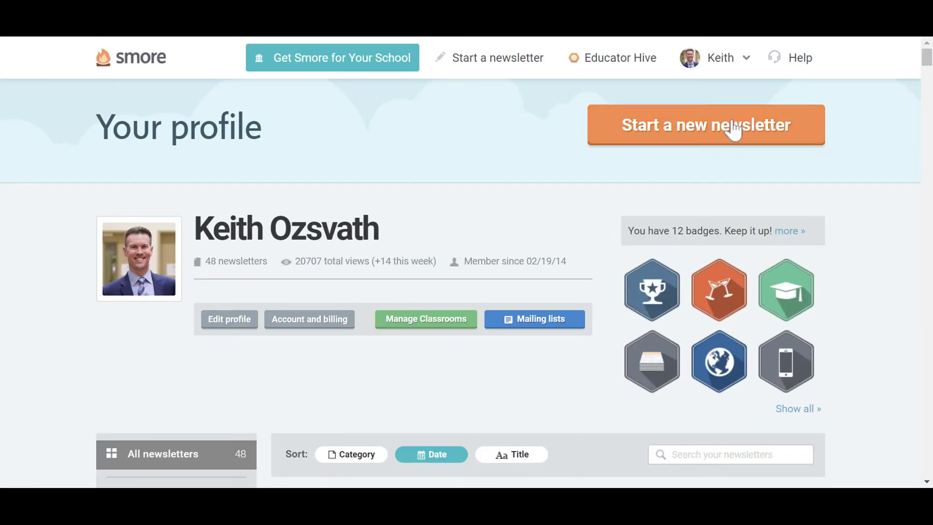
Step: Start a new newsletter from the profile page and scroll through the template options
{"action": "left_click", "coordinate": [734, 130]}
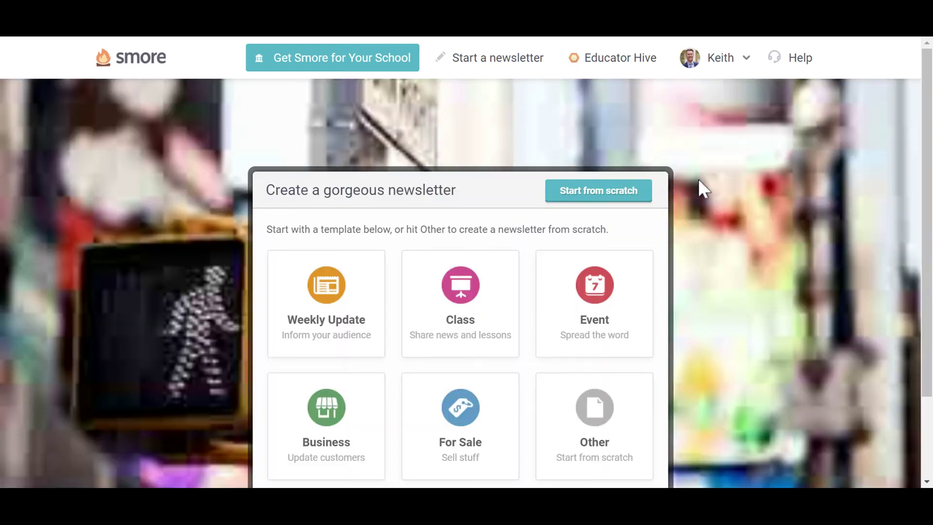
{"action": "scroll", "coordinate": [699, 180], "scroll_direction": "down", "scroll_amount": 1}
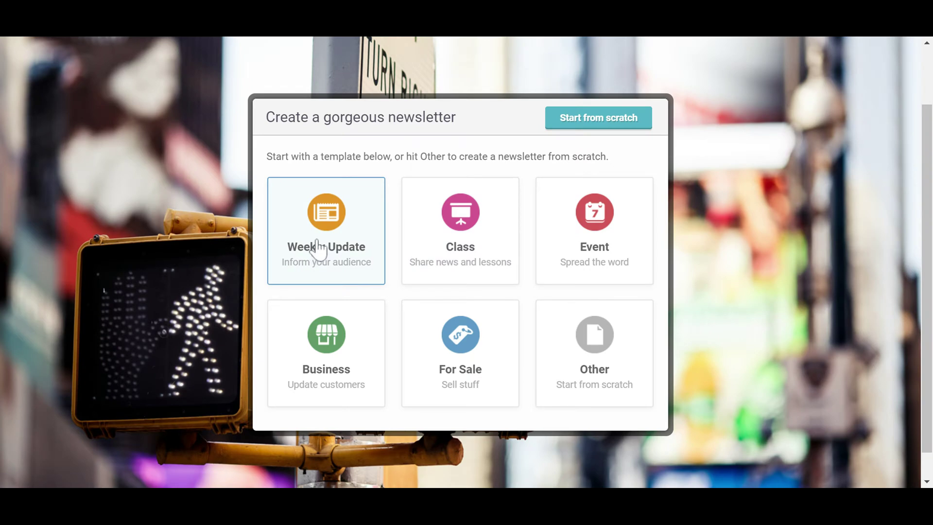
Step: Start a newsletter from scratch with Other and title it 'Newsletter'
{"action": "left_click", "coordinate": [594, 349]}
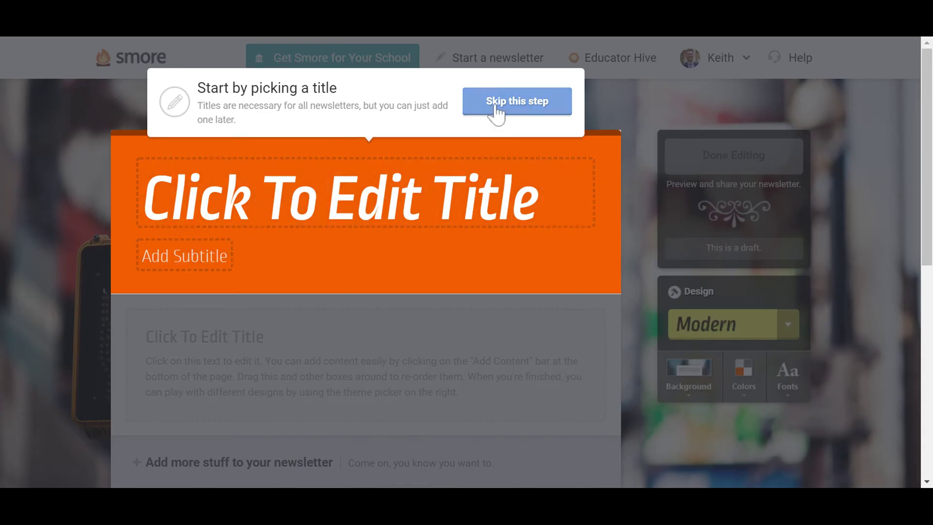
{"action": "left_click", "coordinate": [382, 212]}
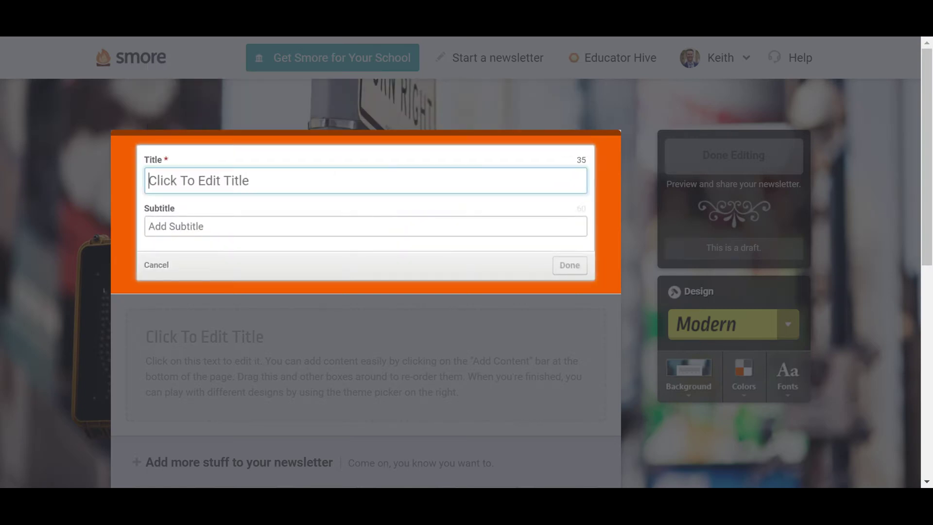
{"action": "type", "text": "Newsletter"}
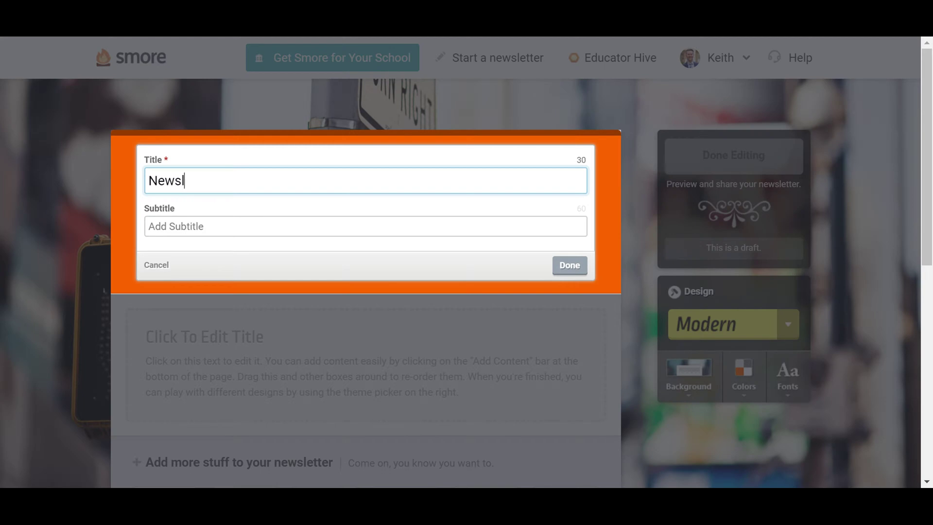
{"action": "left_click", "coordinate": [583, 271]}
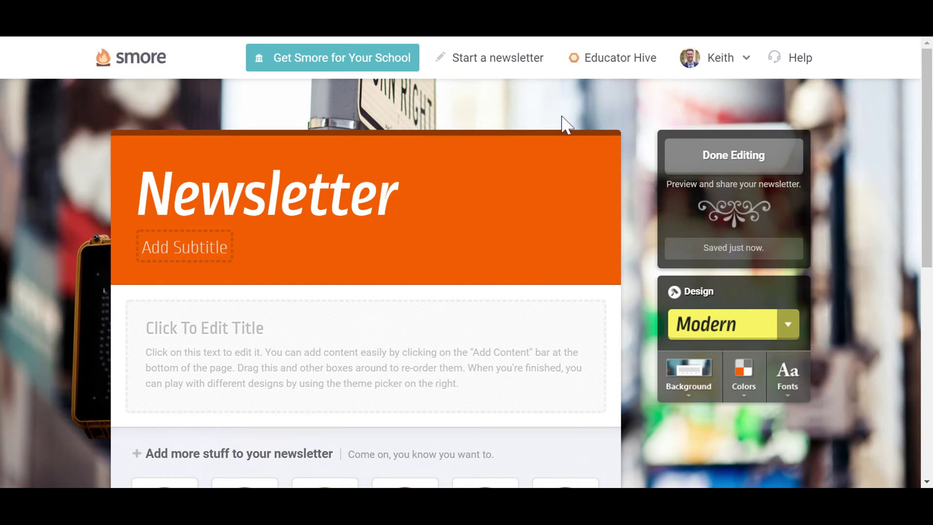
Step: Switch the starter block to a picture-and-text layout with the picture on the left
{"action": "scroll", "coordinate": [505, 222], "scroll_direction": "down", "scroll_amount": 3}
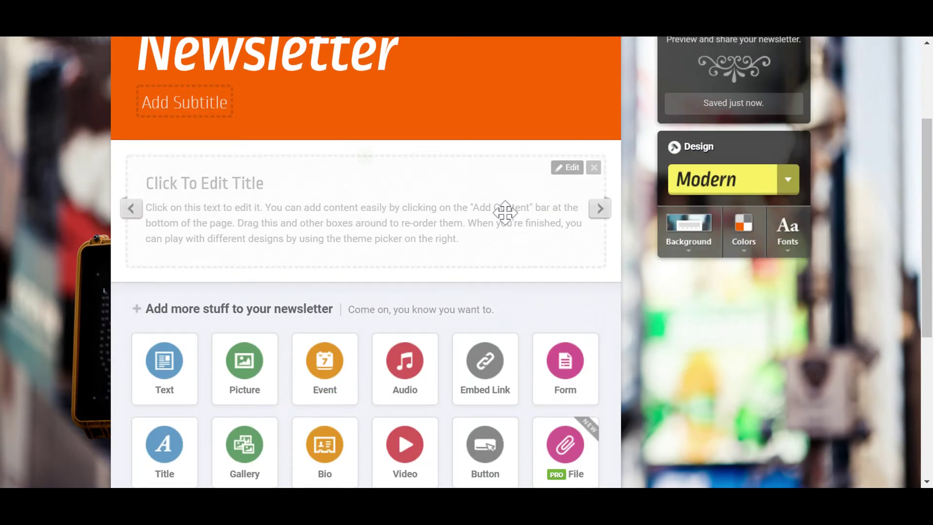
{"action": "scroll", "coordinate": [505, 212], "scroll_direction": "up", "scroll_amount": 2}
{"action": "scroll", "coordinate": [506, 213], "scroll_direction": "up", "scroll_amount": 2}
{"action": "scroll", "coordinate": [500, 229], "scroll_direction": "down", "scroll_amount": 2}
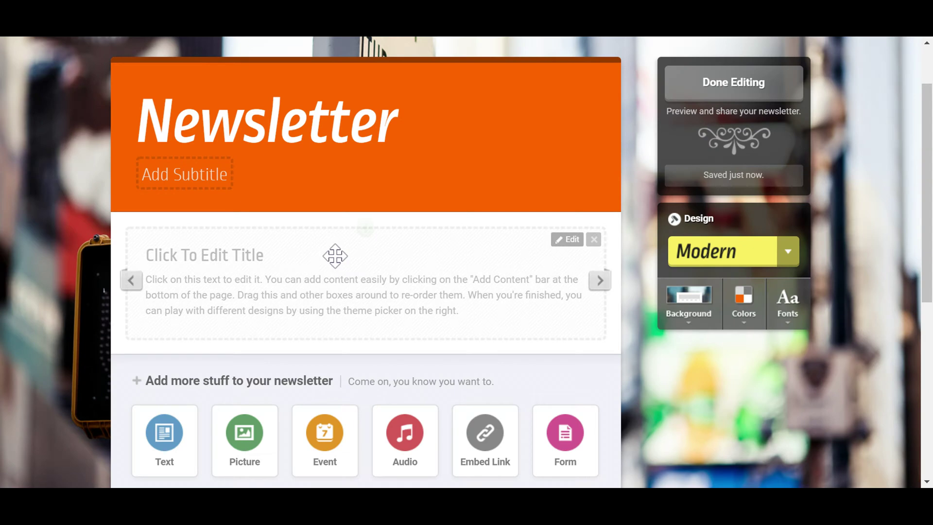
{"action": "left_click", "coordinate": [601, 281]}
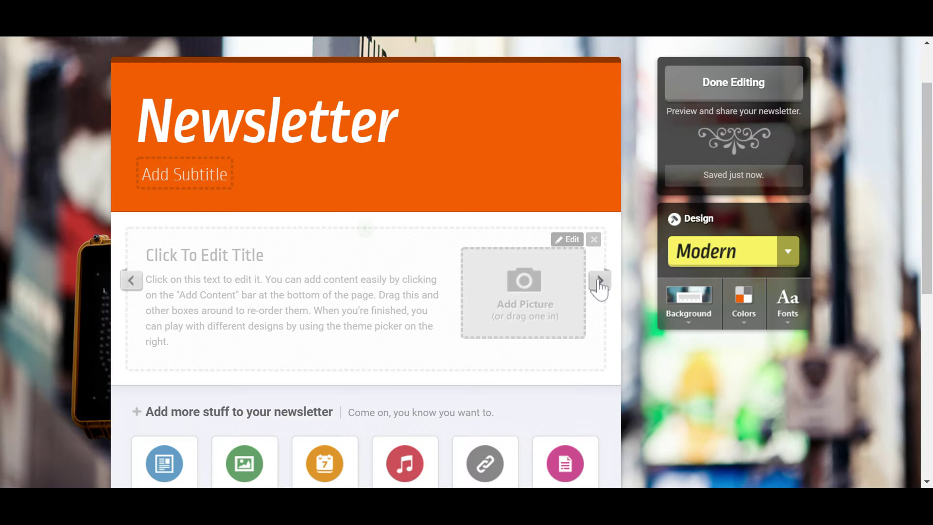
{"action": "left_click", "coordinate": [600, 281]}
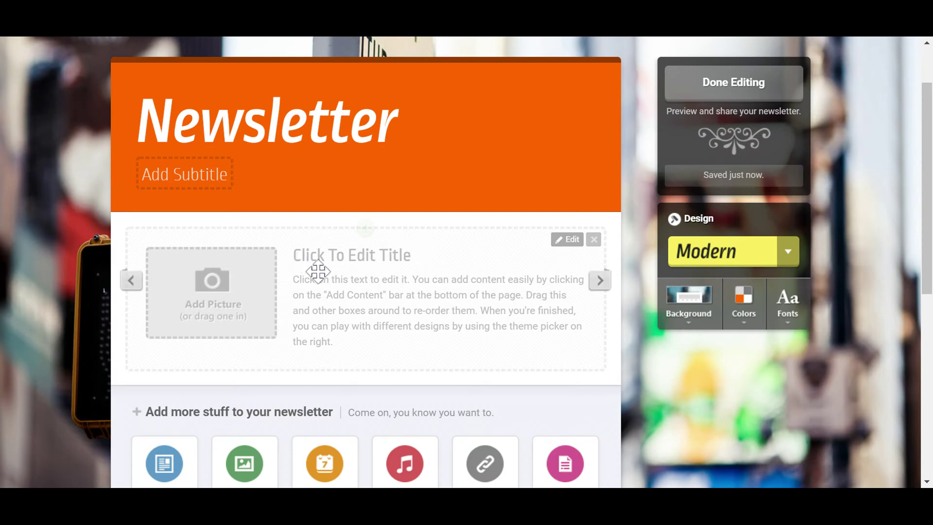
Step: Delete the starter block, try then cancel a video, and add an Event block instead
{"action": "left_click", "coordinate": [593, 241]}
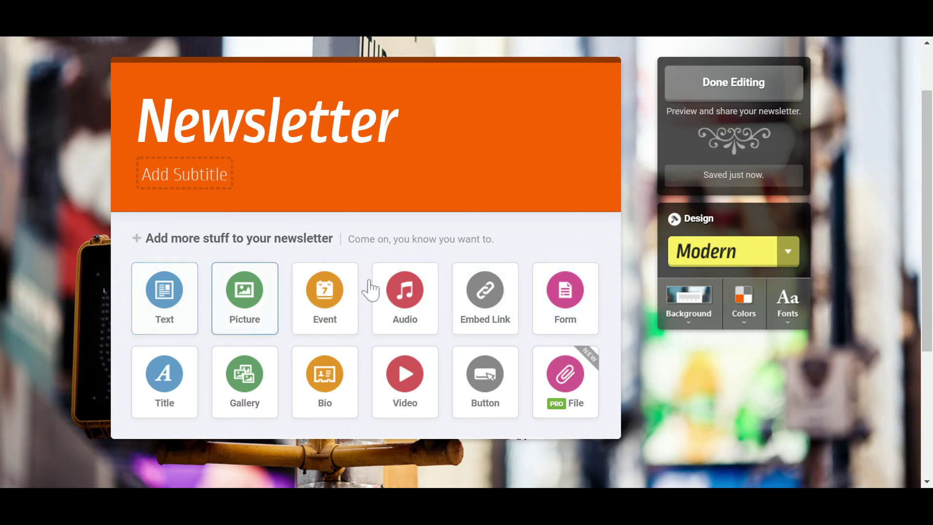
{"action": "left_click", "coordinate": [413, 387]}
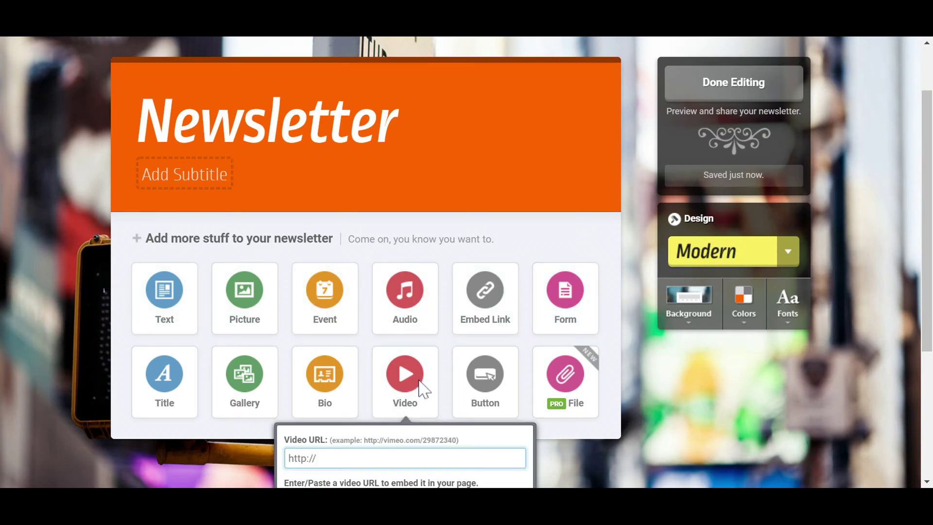
{"action": "scroll", "coordinate": [421, 388], "scroll_direction": "down", "scroll_amount": 4}
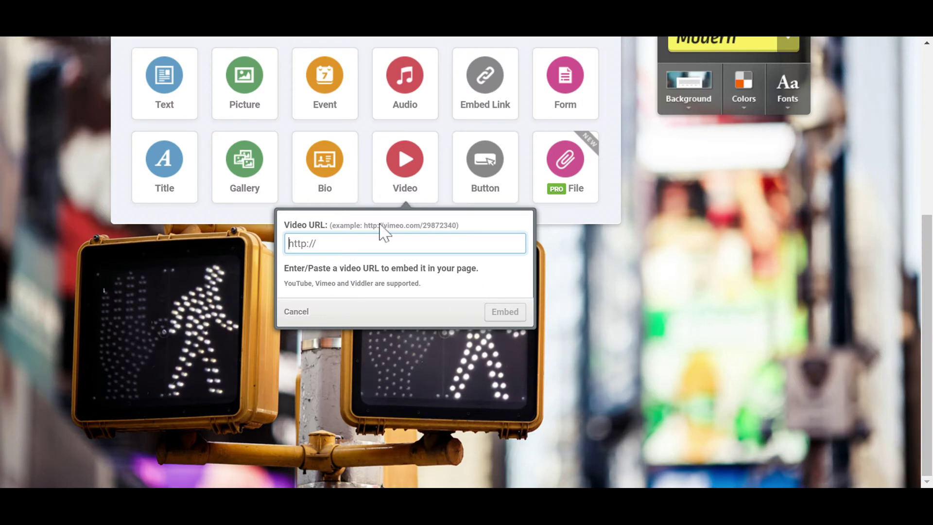
{"action": "left_click", "coordinate": [295, 313]}
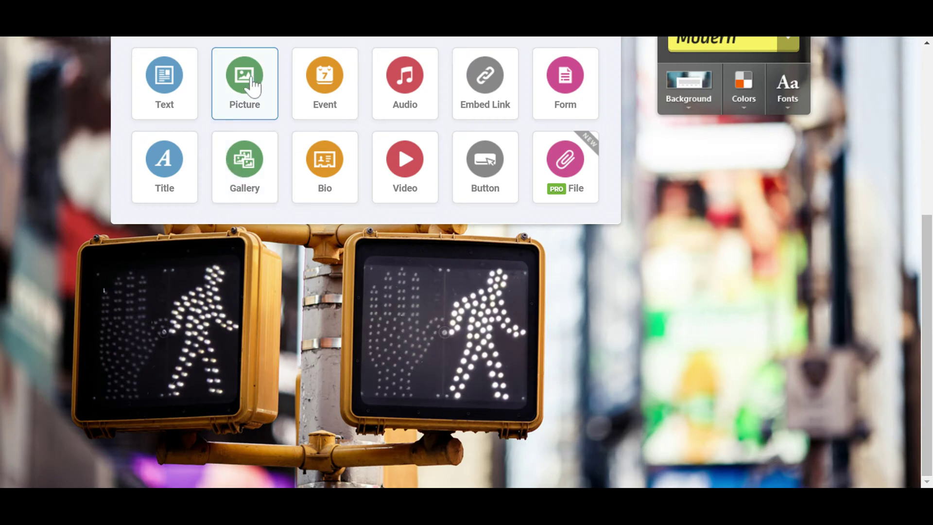
{"action": "left_click", "coordinate": [324, 86]}
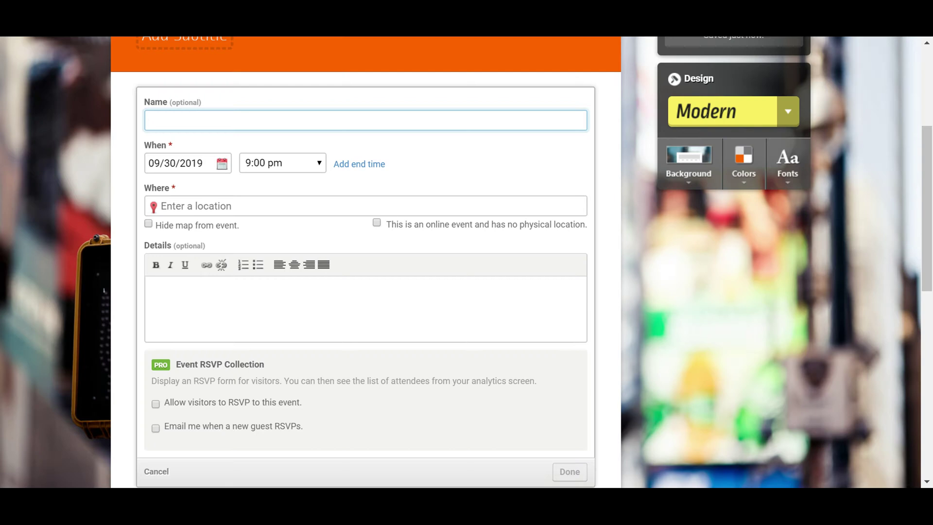
Step: Cancel the half-filled event form so no event gets added
{"action": "scroll", "coordinate": [365, 263], "scroll_direction": "down", "scroll_amount": 1}
{"action": "scroll", "coordinate": [365, 262], "scroll_direction": "down", "scroll_amount": 1}
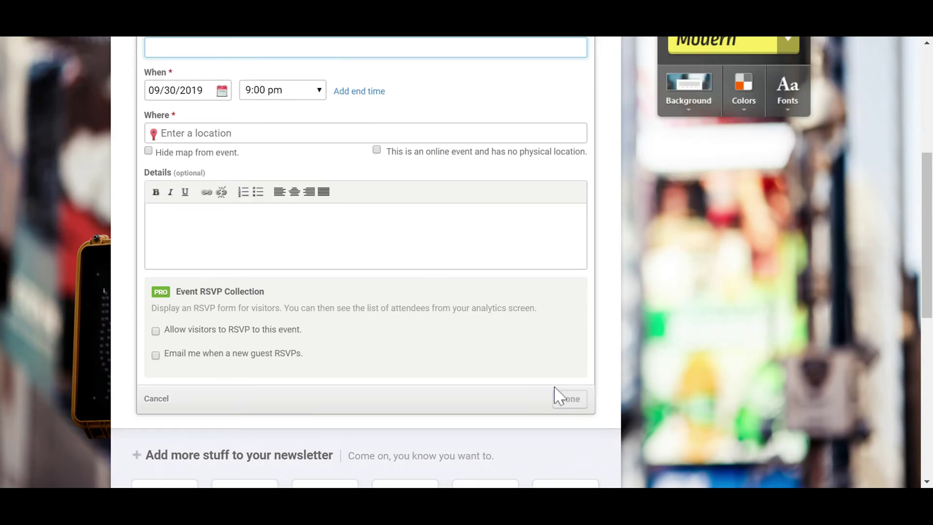
{"action": "scroll", "coordinate": [219, 406], "scroll_direction": "up", "scroll_amount": 1}
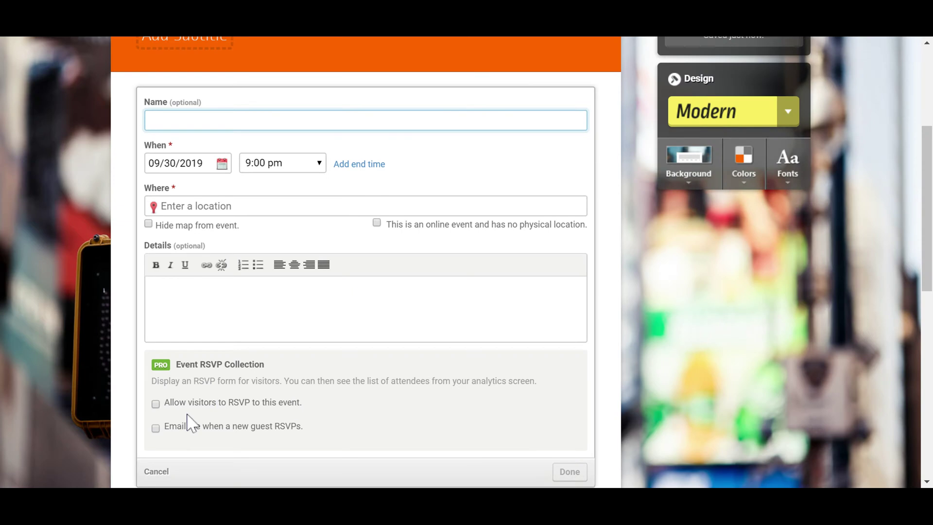
{"action": "left_click", "coordinate": [155, 471]}
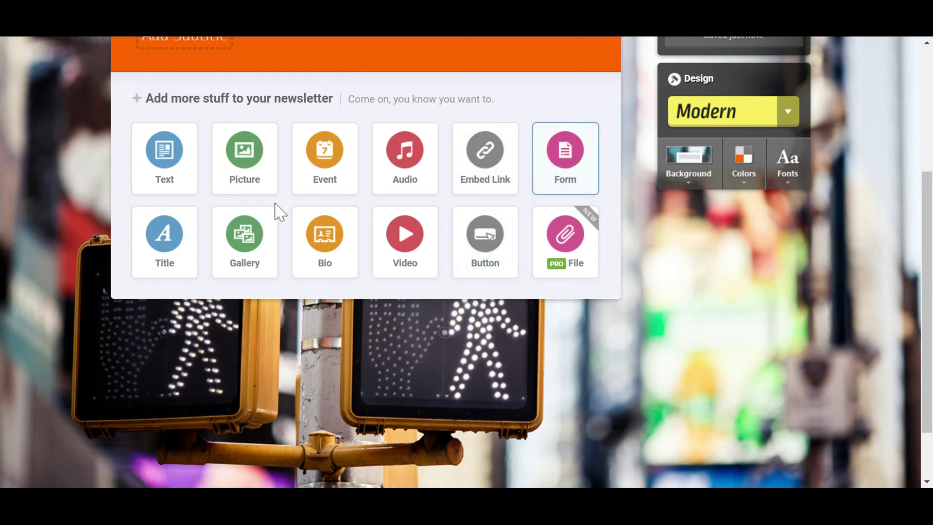
{"action": "scroll", "coordinate": [188, 254], "scroll_direction": "up", "scroll_amount": 5}
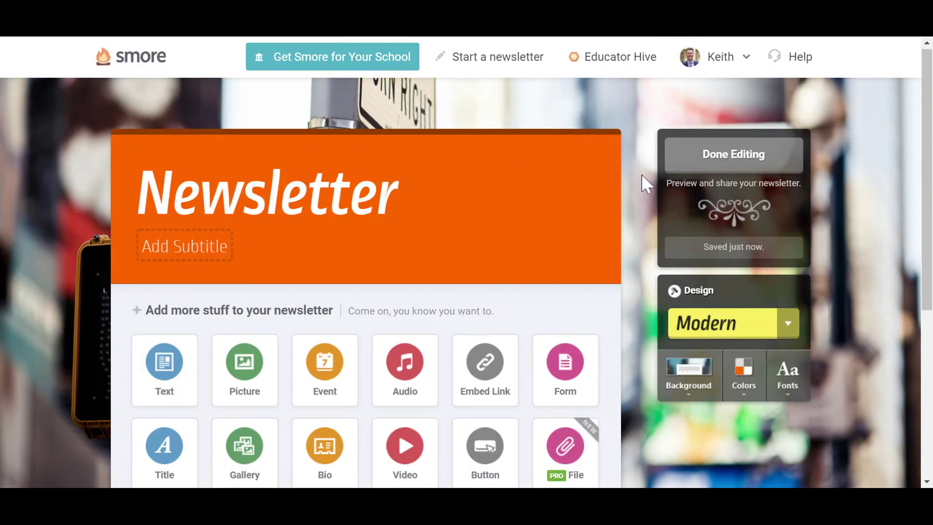
{"action": "scroll", "coordinate": [641, 174], "scroll_direction": "down", "scroll_amount": 3}
{"action": "scroll", "coordinate": [641, 174], "scroll_direction": "down", "scroll_amount": 1}
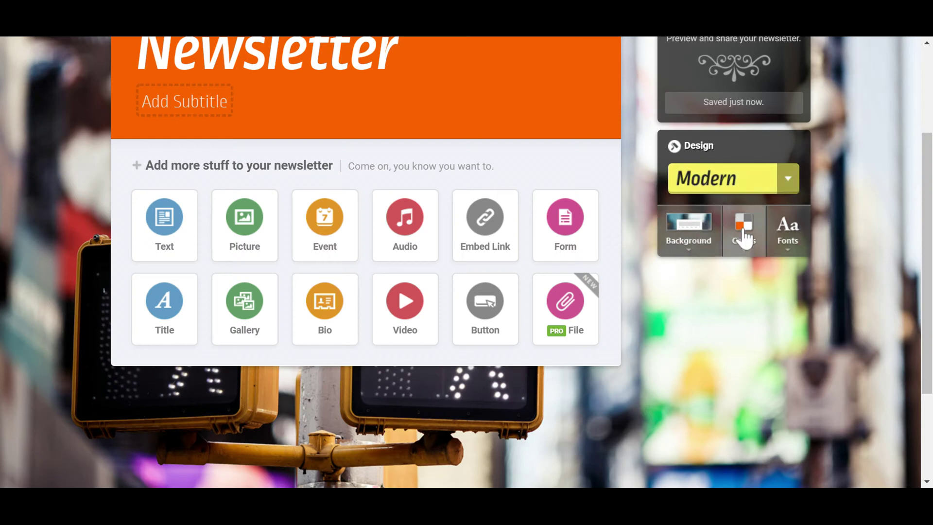
Step: Open the background choices and preview the bicycles and sparks photos
{"action": "left_click", "coordinate": [700, 241]}
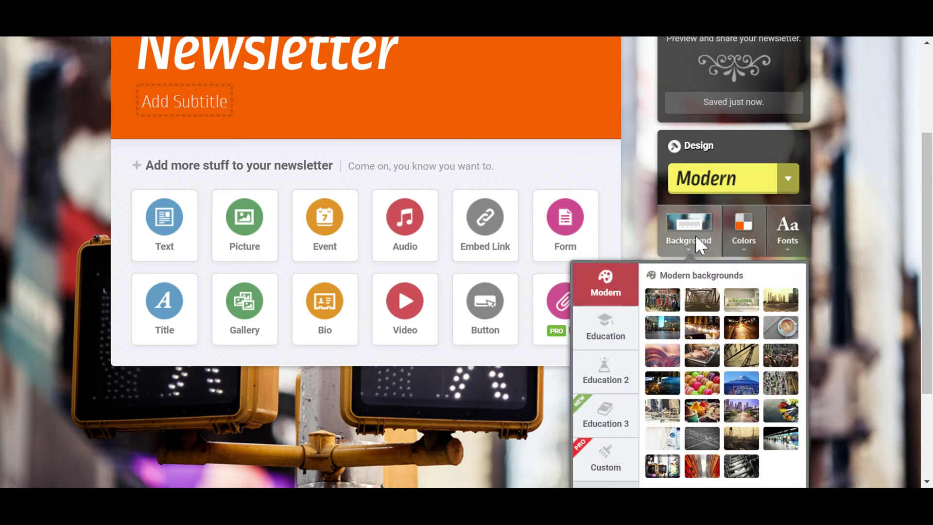
{"action": "left_click", "coordinate": [672, 311]}
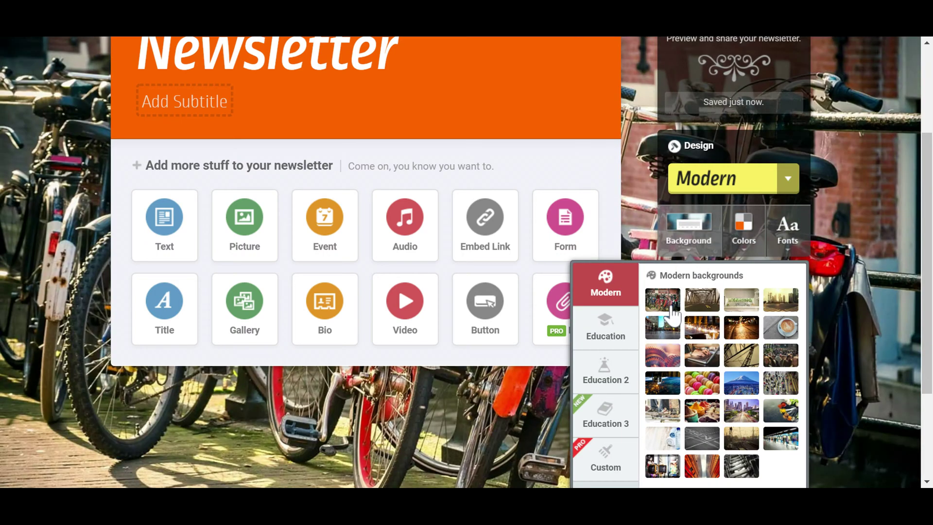
{"action": "scroll", "coordinate": [672, 311], "scroll_direction": "down", "scroll_amount": 2}
{"action": "left_click", "coordinate": [672, 314]}
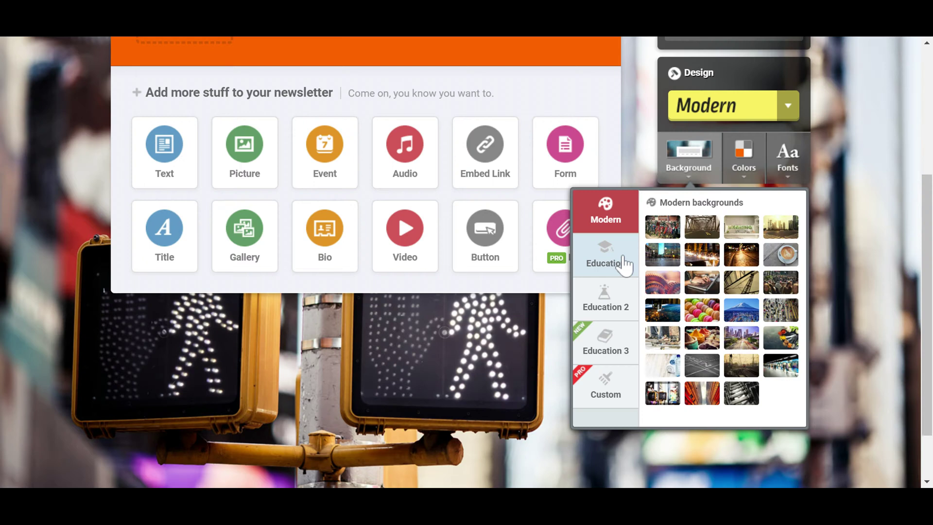
Step: Browse the Education 2, Education 3 and Custom background sets
{"action": "left_click", "coordinate": [600, 311]}
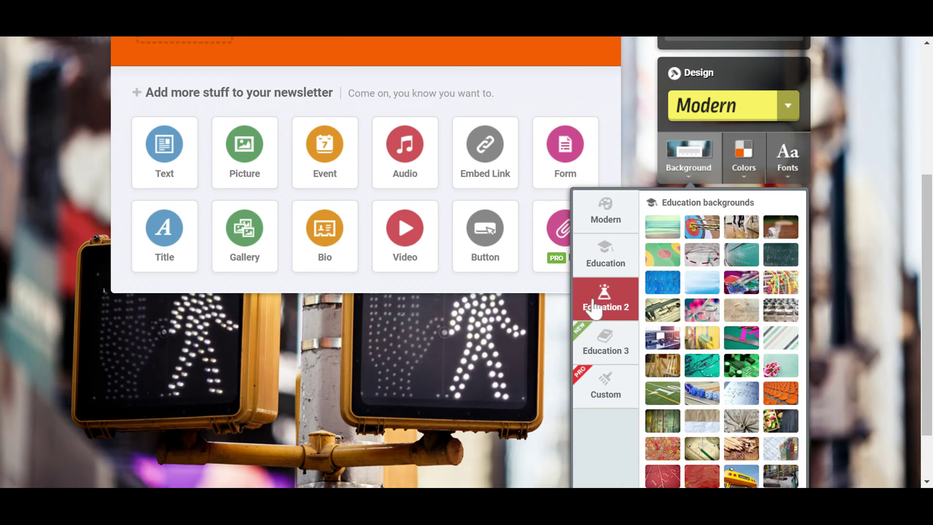
{"action": "scroll", "coordinate": [602, 304], "scroll_direction": "down", "scroll_amount": 2}
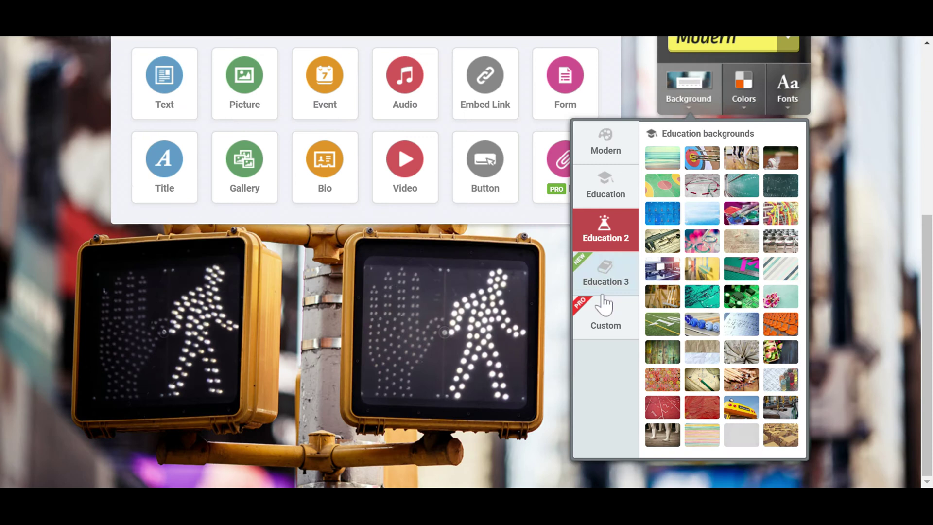
{"action": "left_click", "coordinate": [603, 281]}
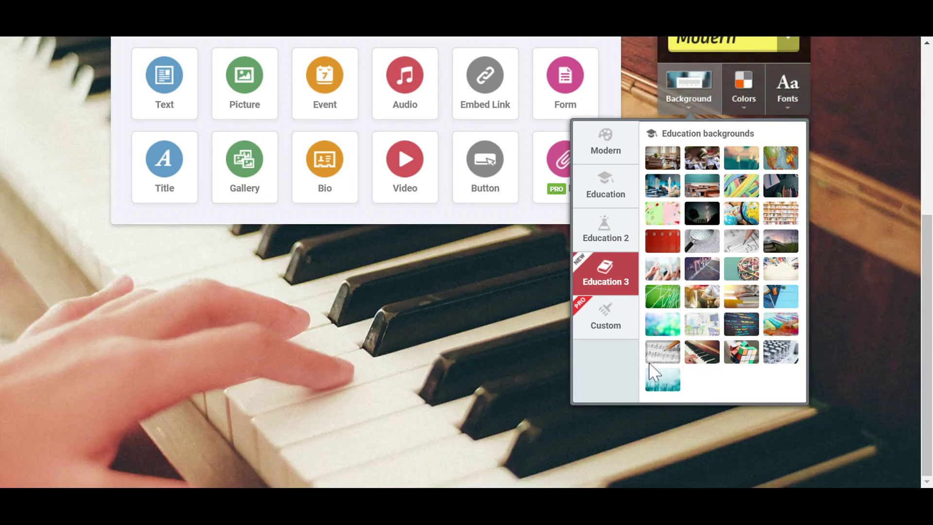
{"action": "left_click", "coordinate": [604, 323]}
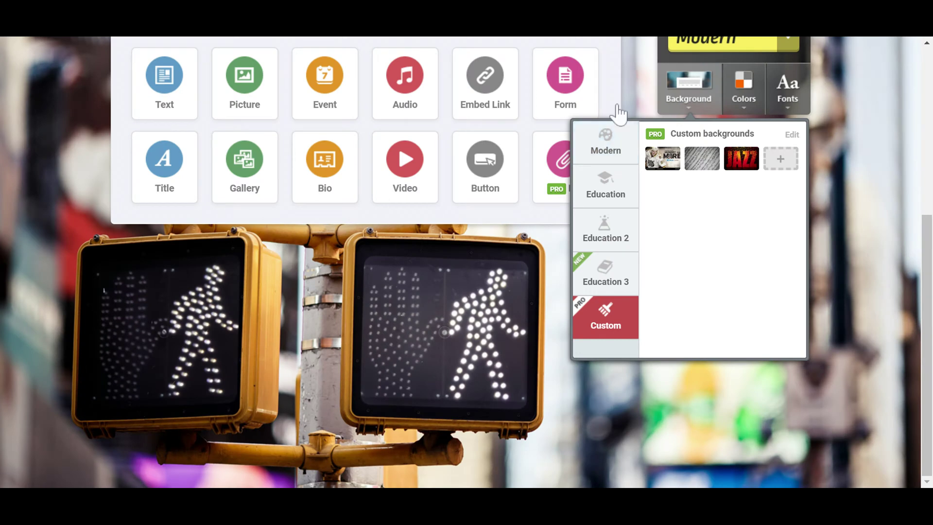
Step: Close the backgrounds and look through the design's colour palette and font list
{"action": "left_click", "coordinate": [641, 88]}
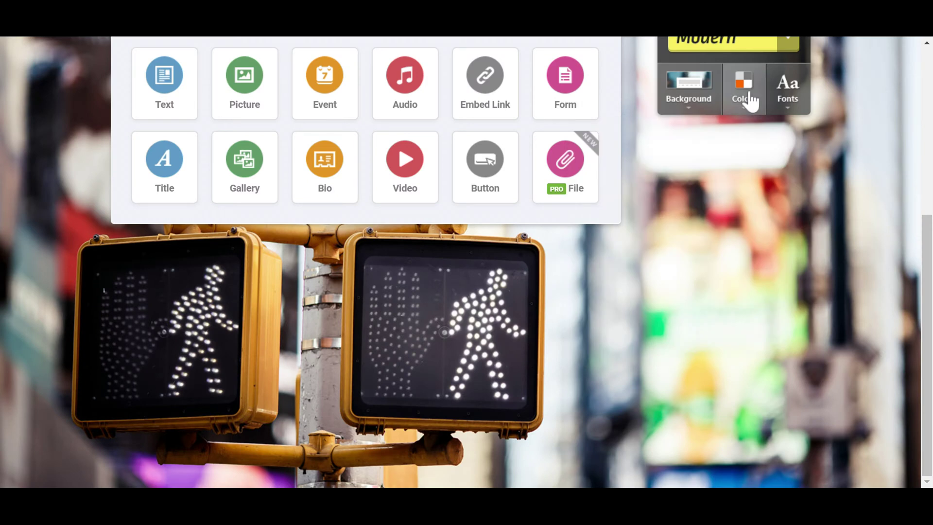
{"action": "left_click", "coordinate": [750, 96]}
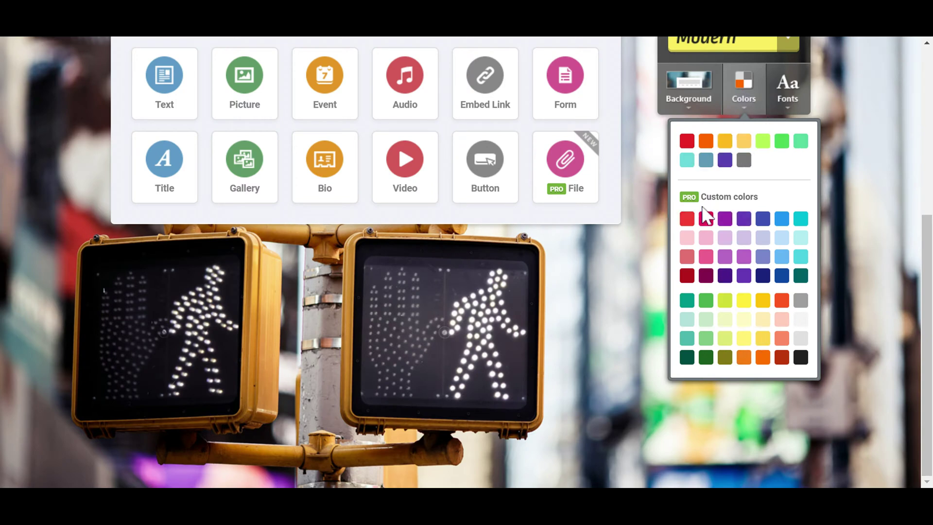
{"action": "left_click", "coordinate": [783, 82]}
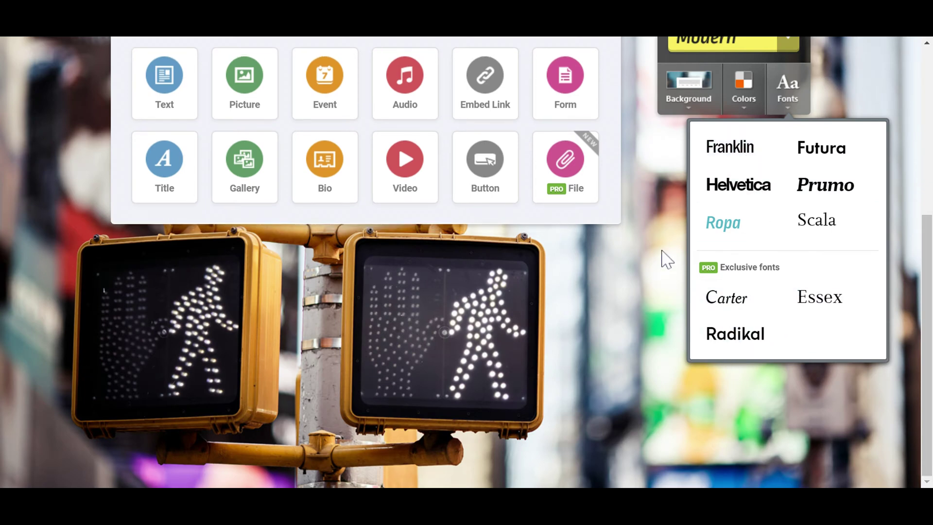
{"action": "left_click_drag", "start_coordinate": [926, 253], "coordinate": [915, 159]}
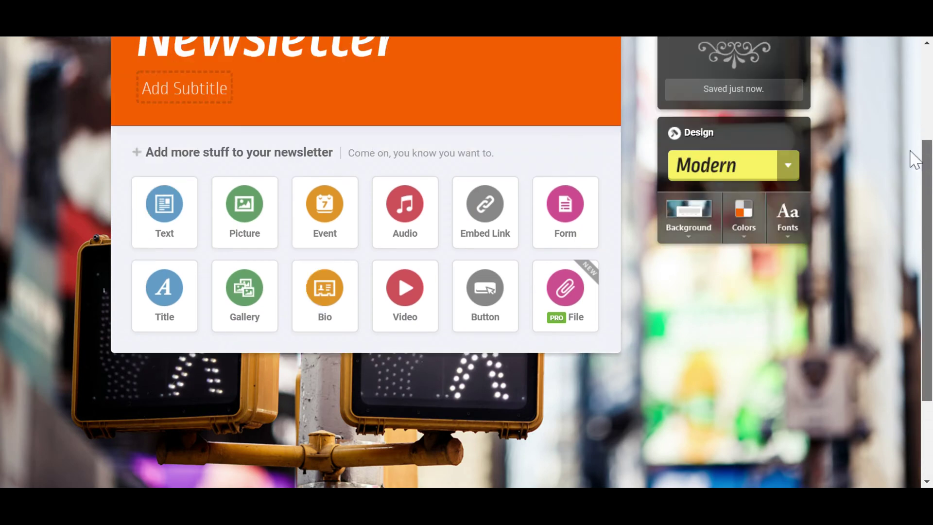
{"action": "scroll", "coordinate": [915, 160], "scroll_direction": "up", "scroll_amount": 3}
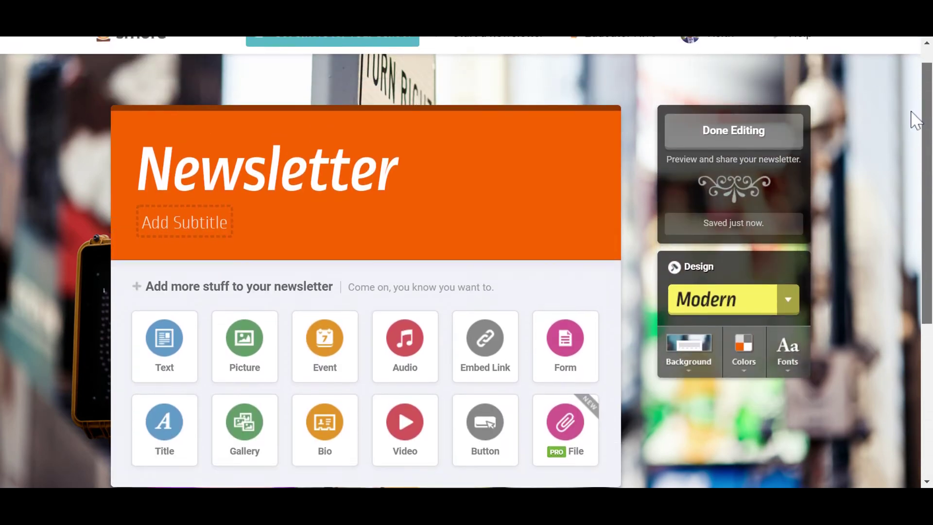
{"action": "scroll", "coordinate": [915, 124], "scroll_direction": "down", "scroll_amount": 1}
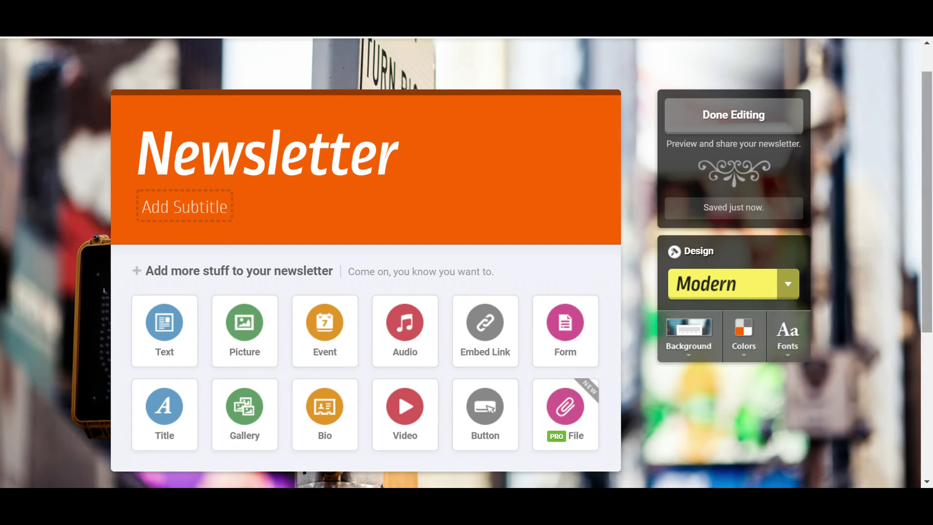
{"action": "left_click_drag", "start_coordinate": [929, 195], "coordinate": [928, 173]}
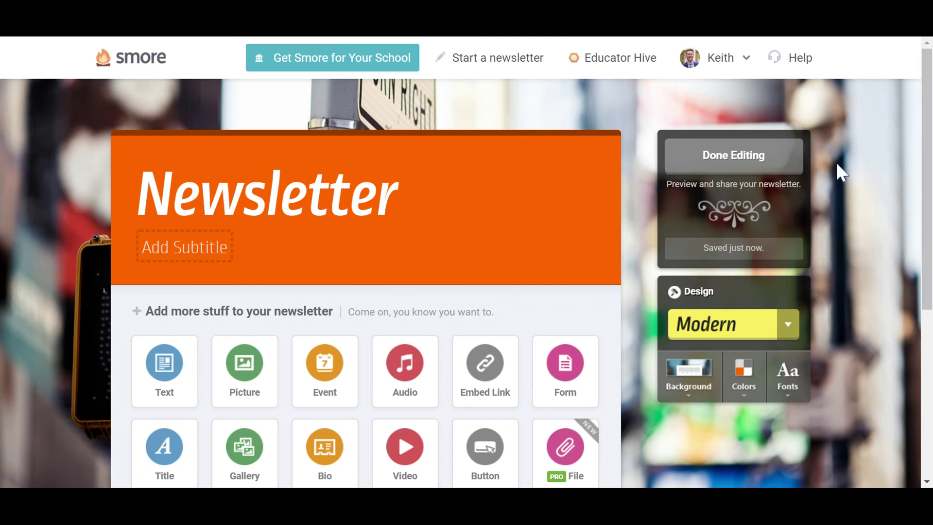
{"action": "scroll", "coordinate": [841, 173], "scroll_direction": "down", "scroll_amount": 3}
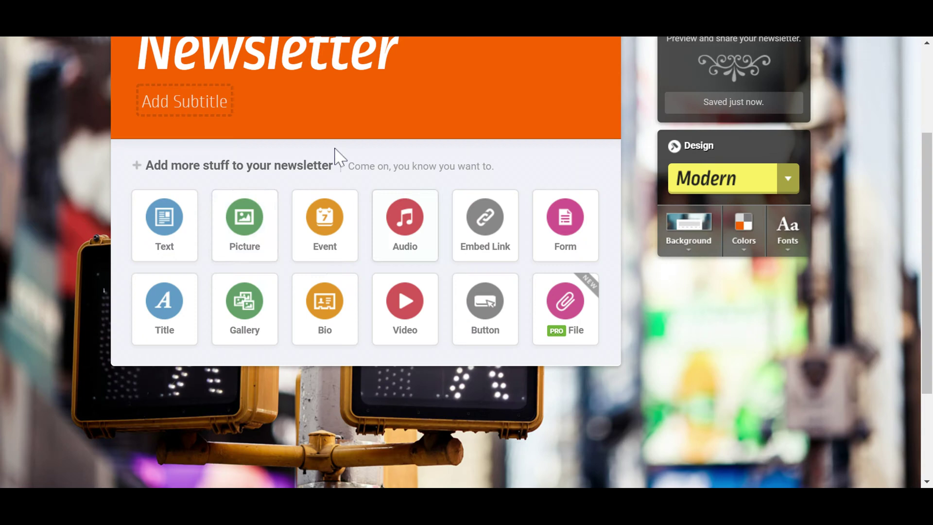
{"action": "scroll", "coordinate": [566, 308], "scroll_direction": "up", "scroll_amount": 3}
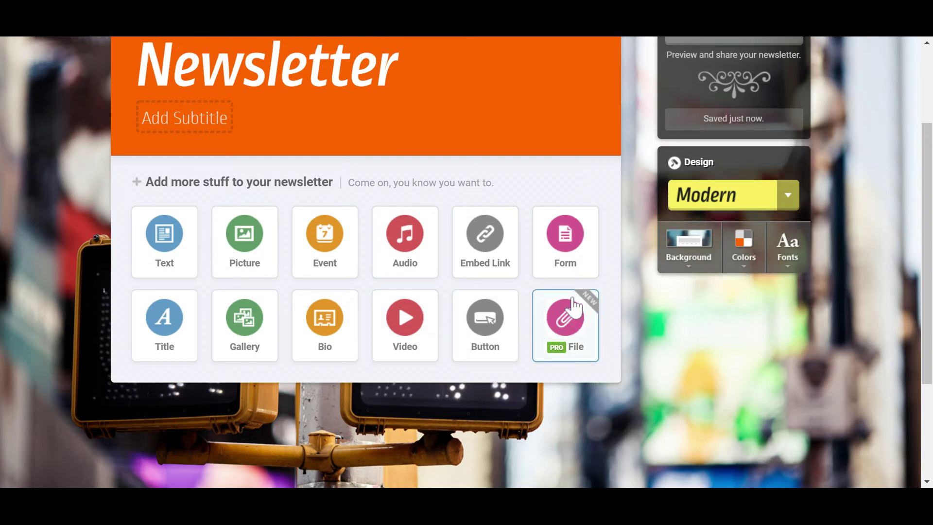
Step: Finish editing to publish the newsletter, then select its public link
{"action": "left_click", "coordinate": [731, 158]}
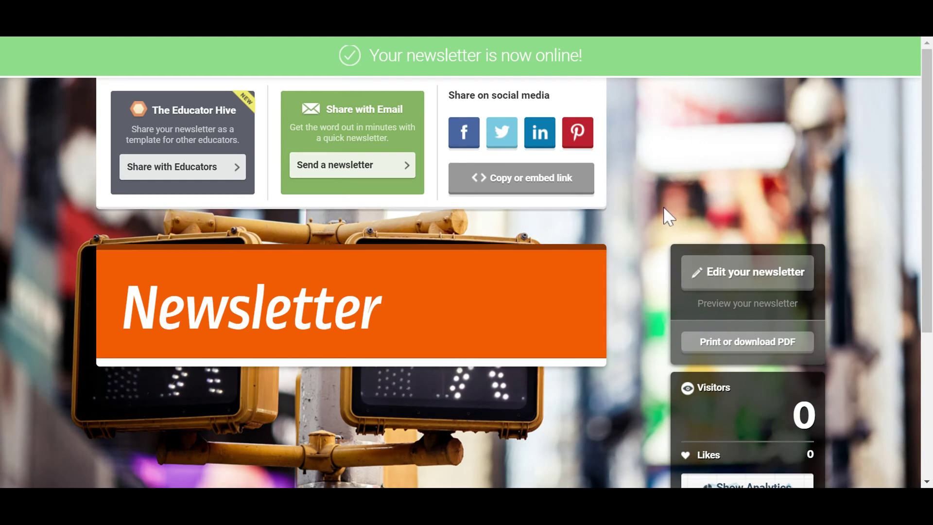
{"action": "scroll", "coordinate": [652, 209], "scroll_direction": "down", "scroll_amount": 2}
{"action": "scroll", "coordinate": [639, 212], "scroll_direction": "down", "scroll_amount": 1}
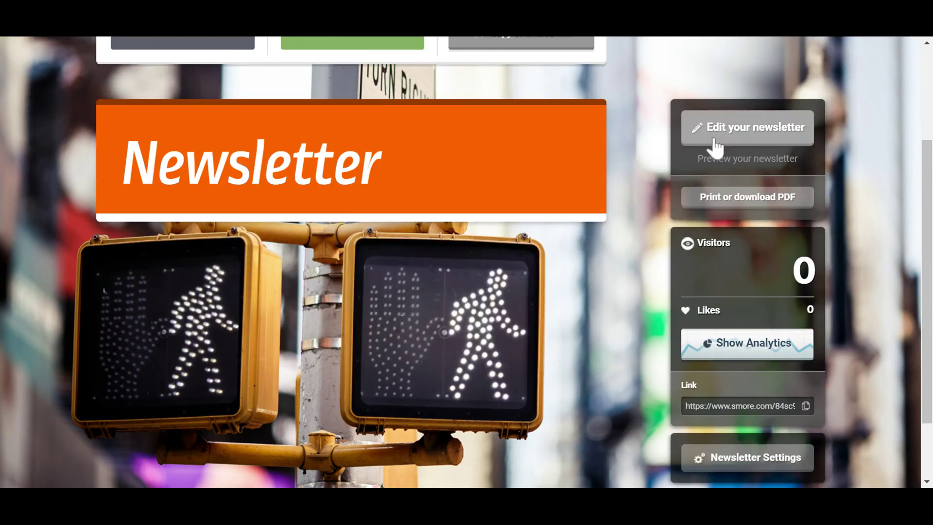
{"action": "scroll", "coordinate": [640, 255], "scroll_direction": "down", "scroll_amount": 1}
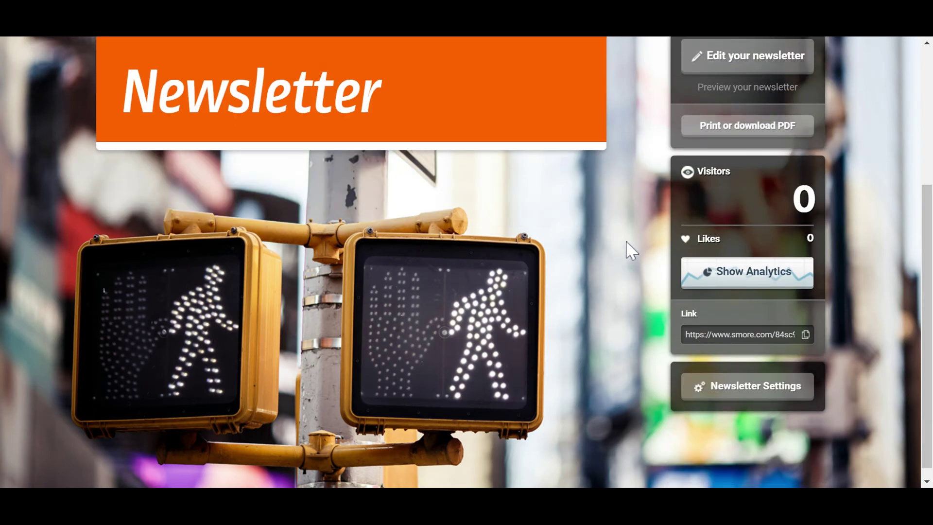
{"action": "scroll", "coordinate": [627, 250], "scroll_direction": "up", "scroll_amount": 1}
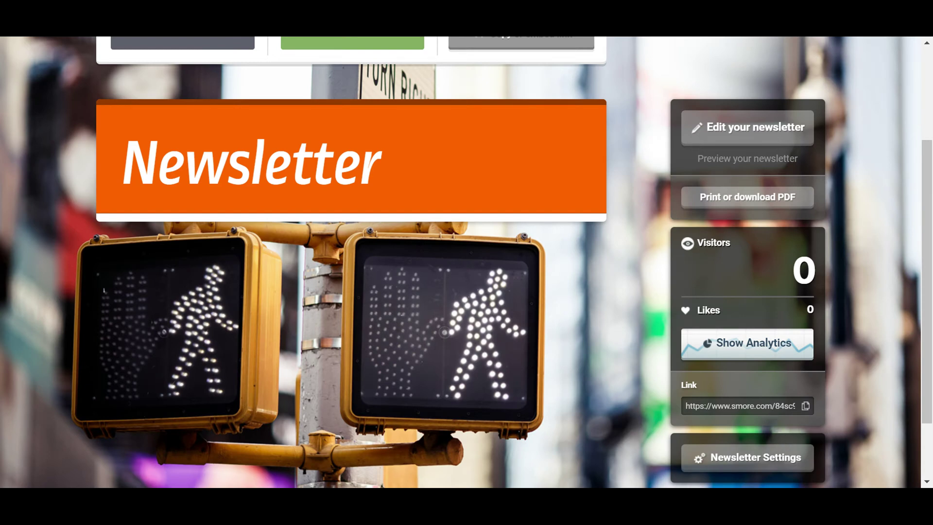
{"action": "left_click", "coordinate": [784, 406]}
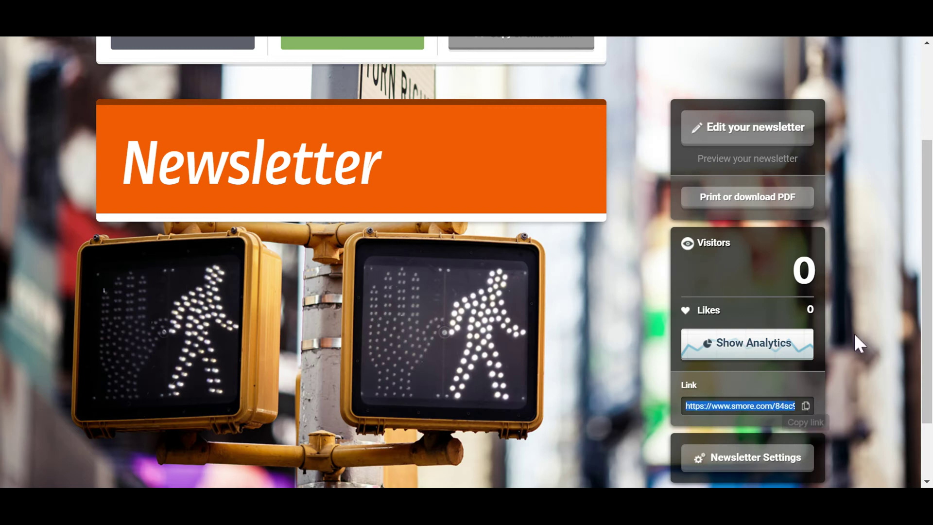
{"action": "scroll", "coordinate": [860, 325], "scroll_direction": "up", "scroll_amount": 3}
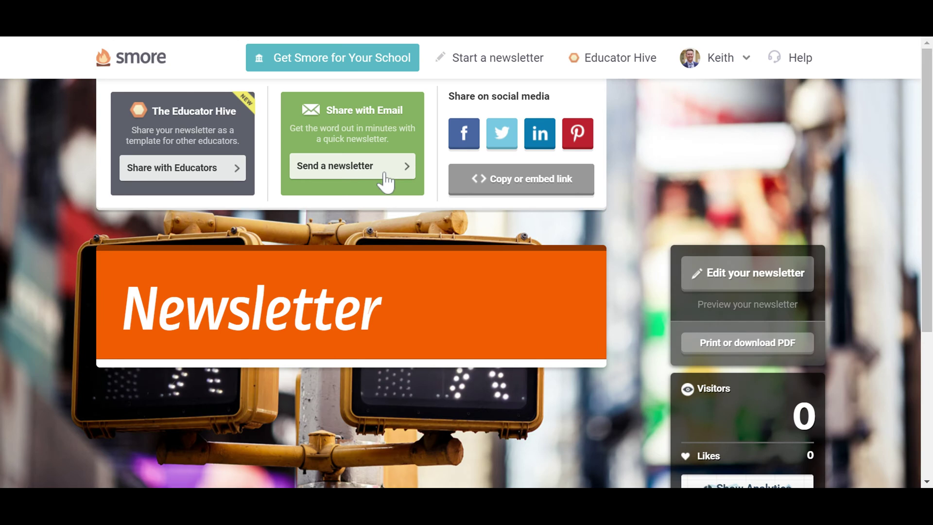
{"action": "left_click", "coordinate": [388, 119]}
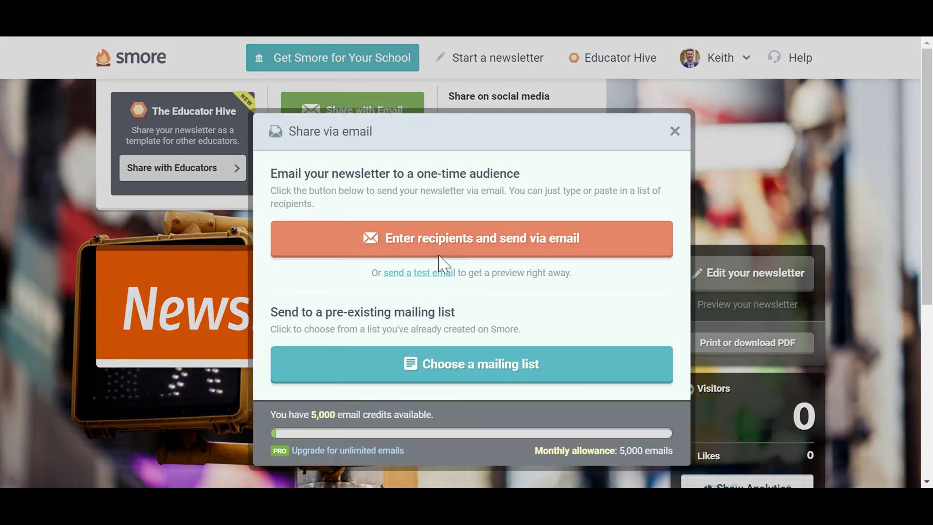
{"action": "left_click", "coordinate": [488, 247]}
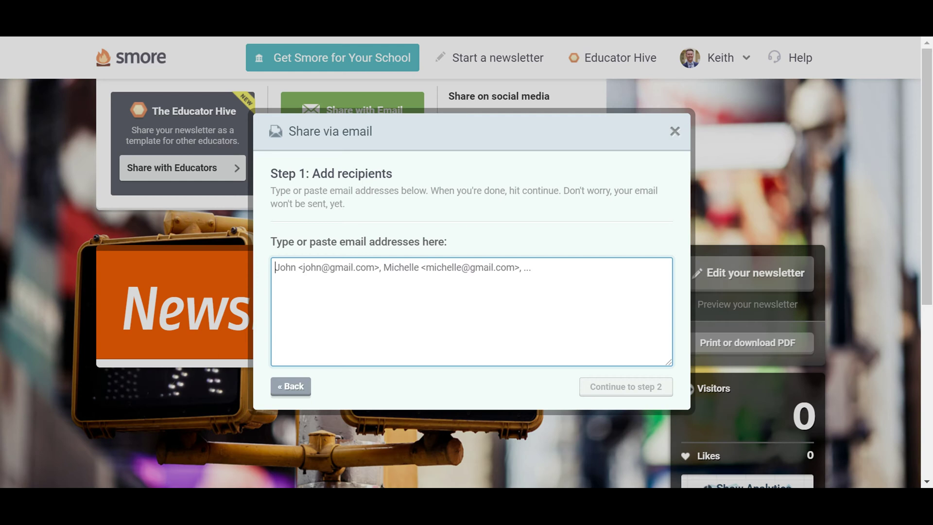
{"action": "left_click", "coordinate": [675, 132]}
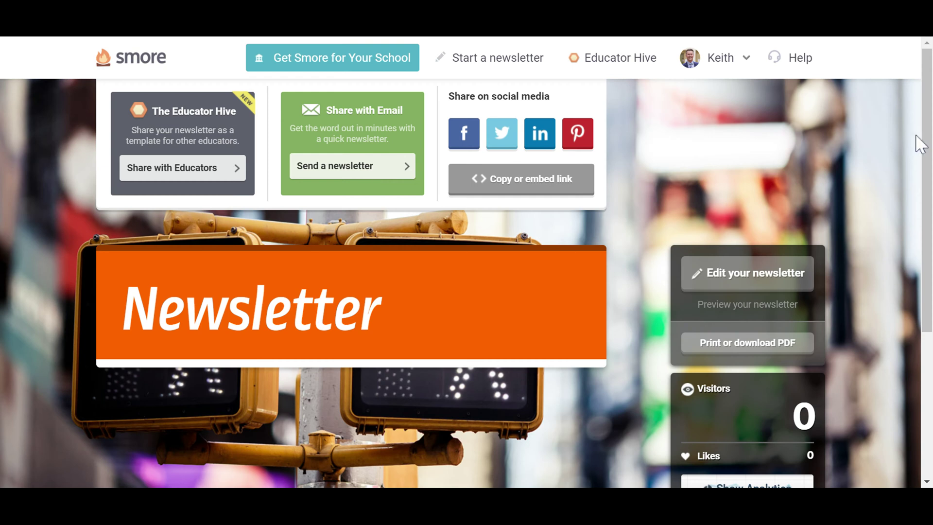
{"action": "left_click_drag", "start_coordinate": [928, 146], "coordinate": [929, 211]}
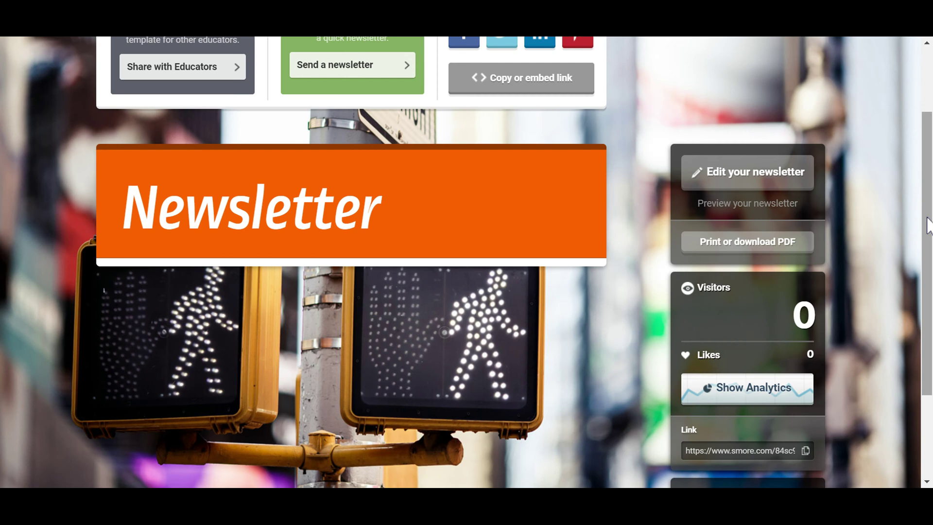